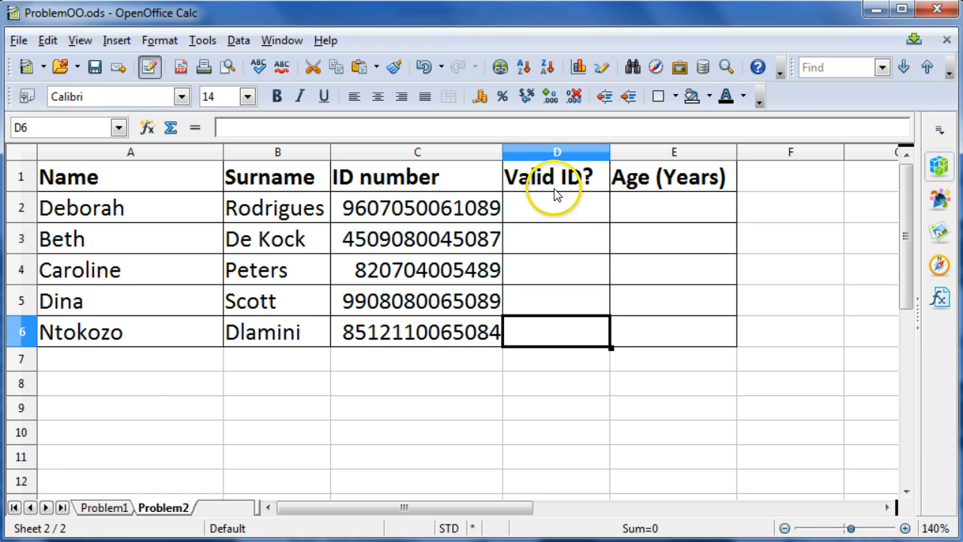
# Enter =LEN(C2) in D2 to count the ID number's characters and fill the formula down to D6
pyautogui.click(557, 208)
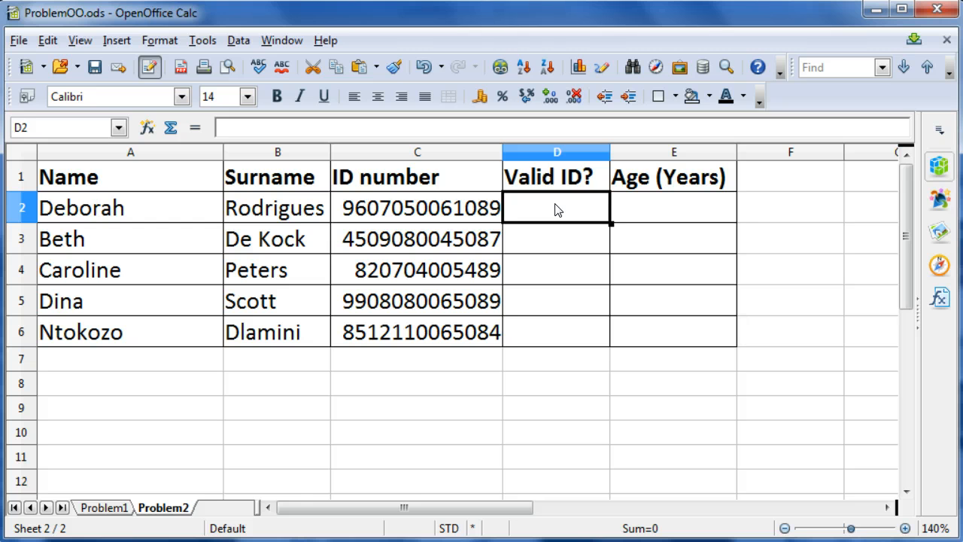
pyautogui.write('=len')
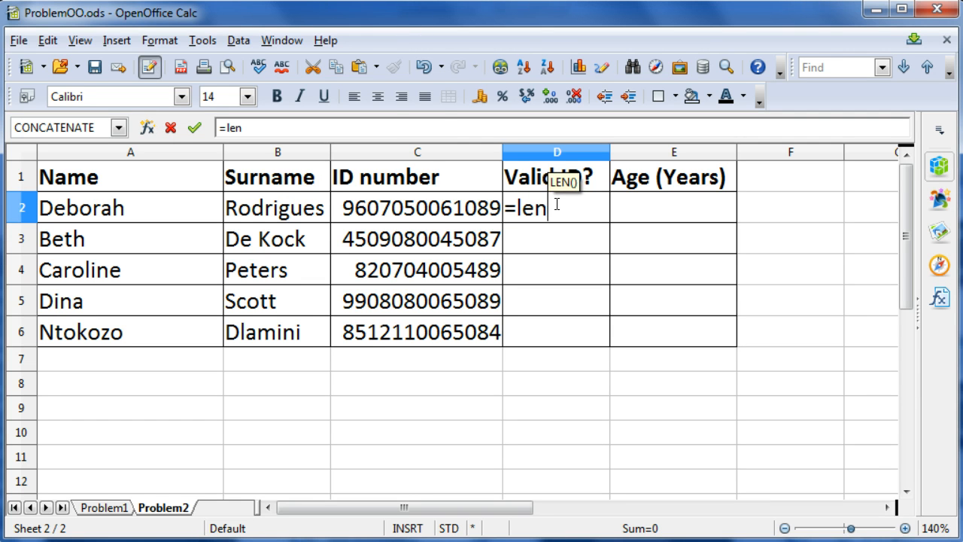
pyautogui.write('(')
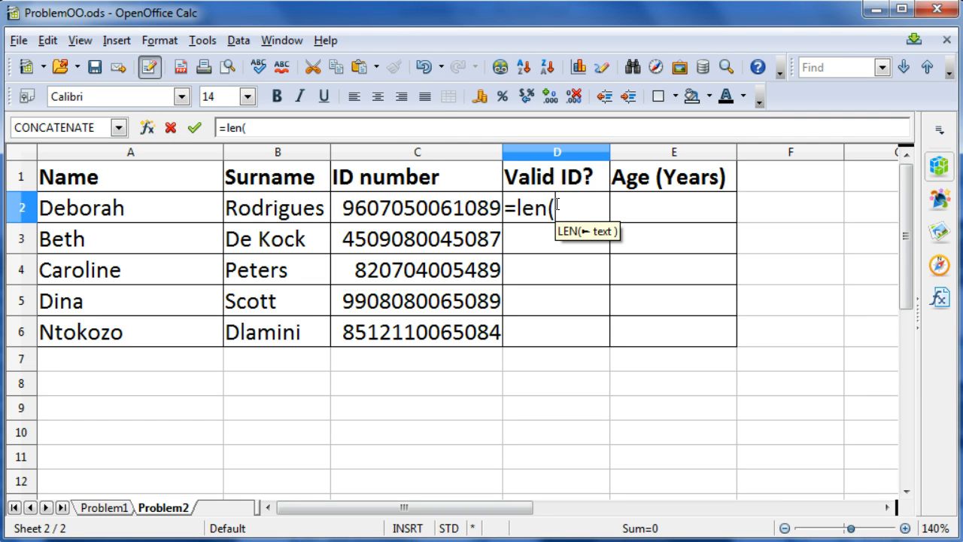
pyautogui.click(408, 210)
pyautogui.write(')')
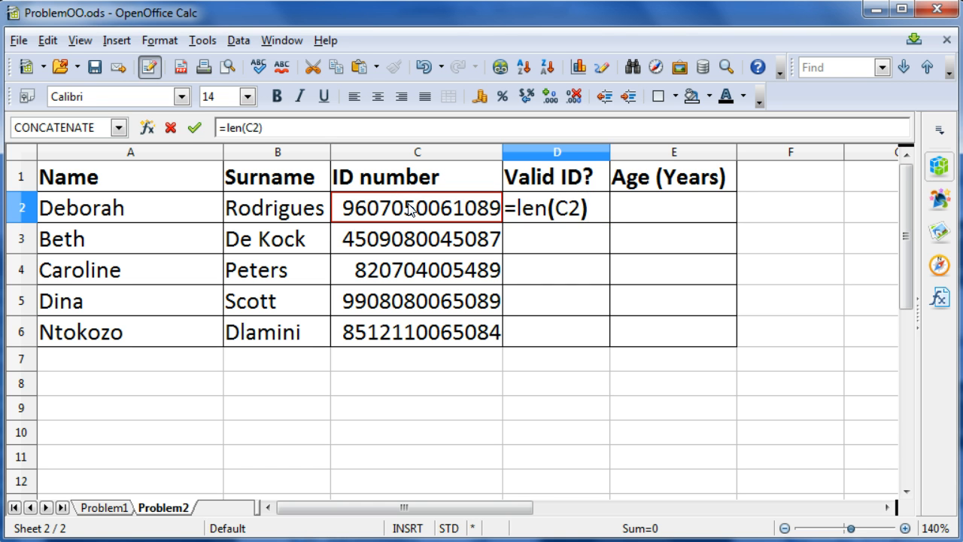
pyautogui.press('Return')
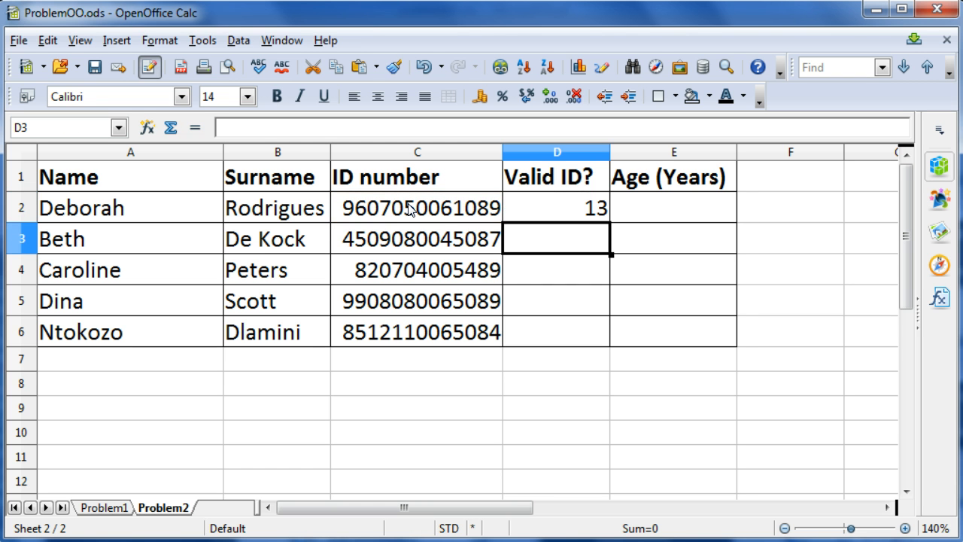
pyautogui.click(555, 200)
pyautogui.moveTo(610, 223); pyautogui.dragTo(610, 329)
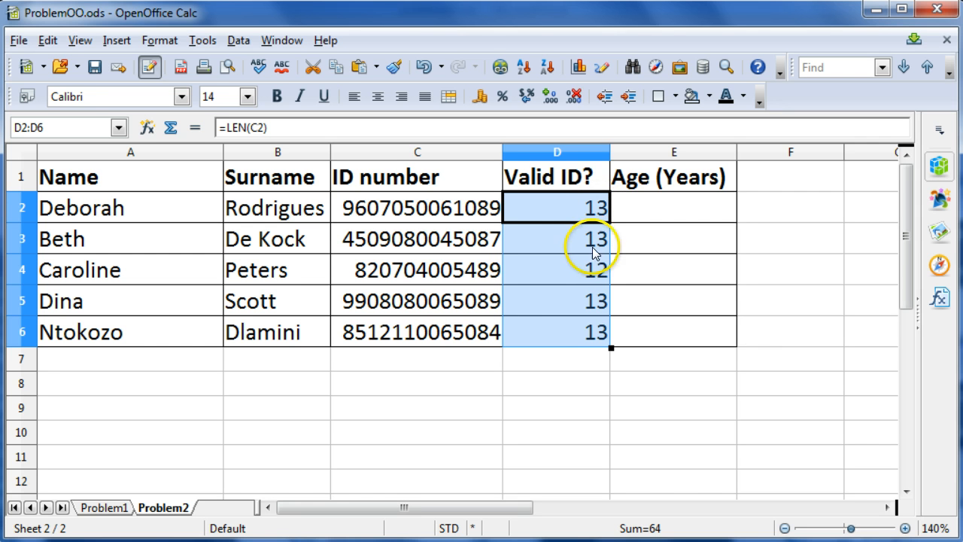
# Wrap the LEN formula in D2 in an IF function that tests whether the length of C2 equals 13
pyautogui.doubleClick(556, 208)
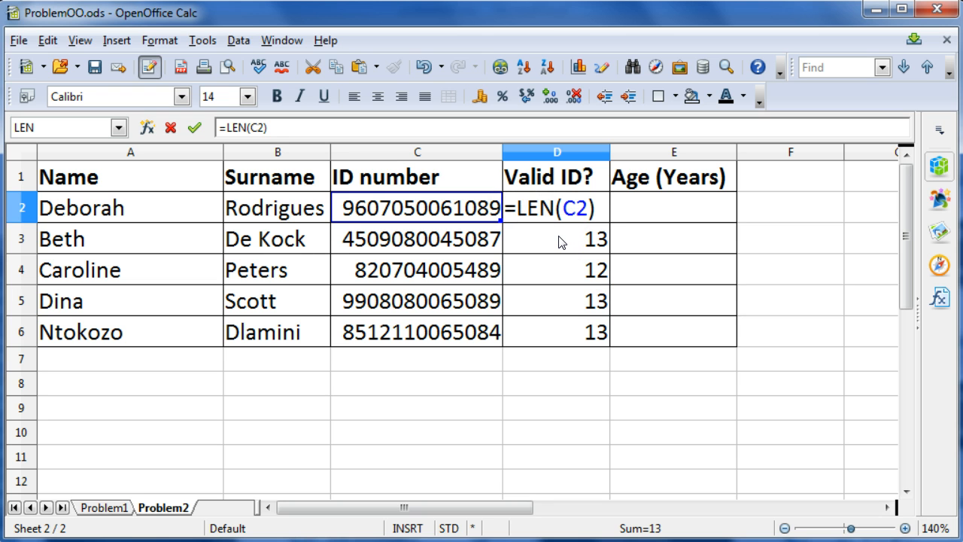
pyautogui.write('if')
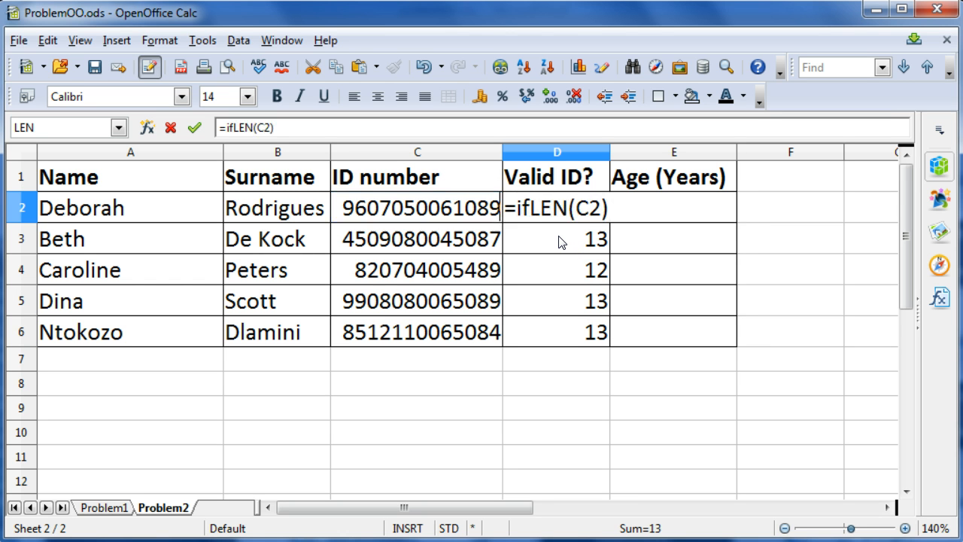
pyautogui.write('(')
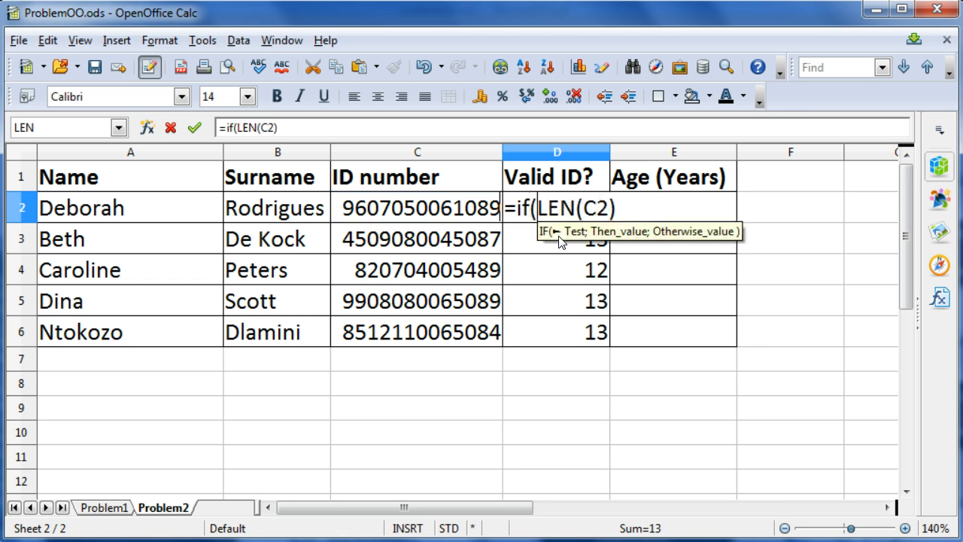
pyautogui.click(549, 219)
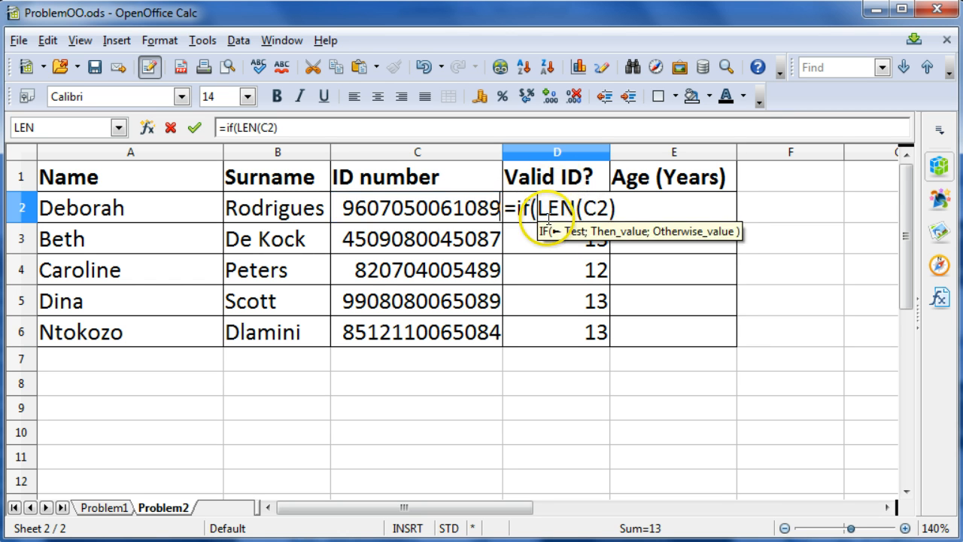
pyautogui.click(624, 211)
pyautogui.write('=')
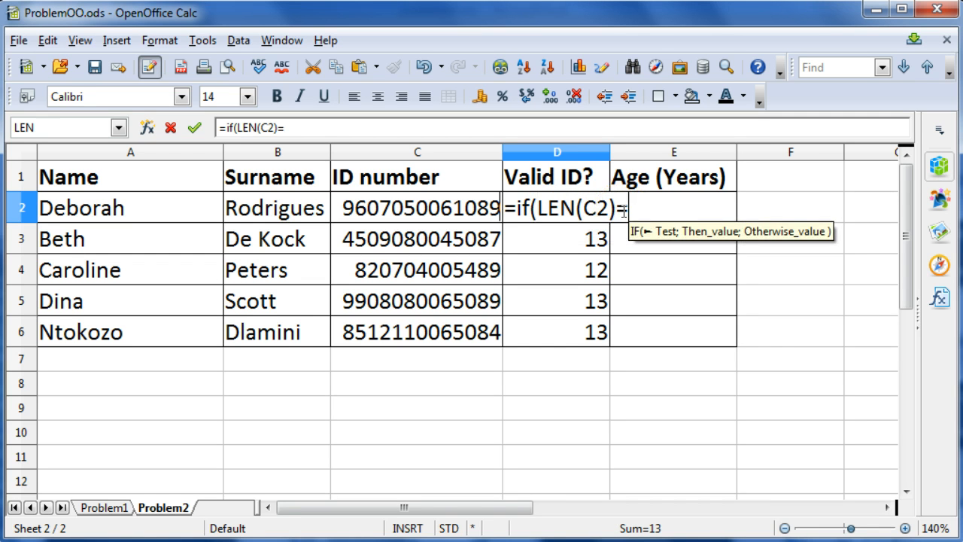
pyautogui.write('13')
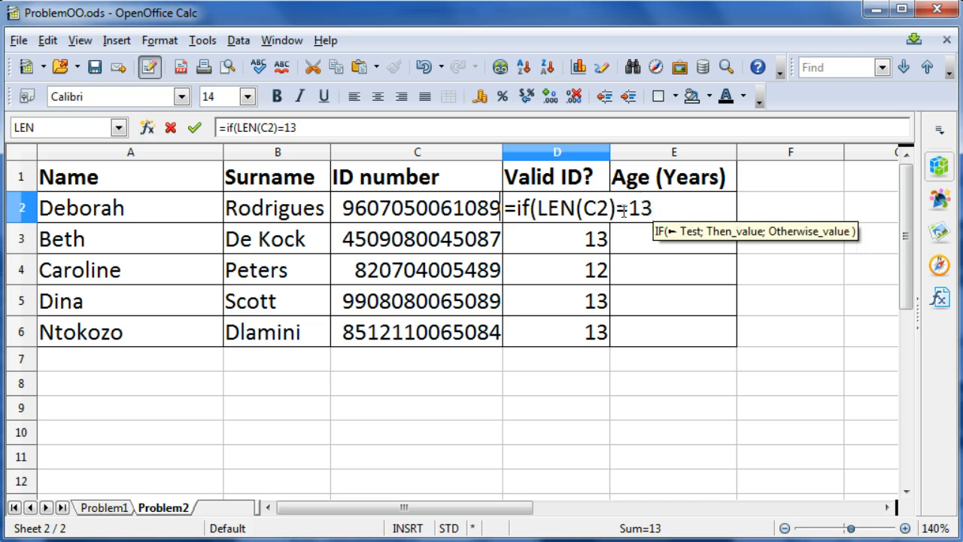
# Complete the IF formula in D2 with "Valid" as the then value and "Invalid" as the otherwise value
pyautogui.write(';"Vai')
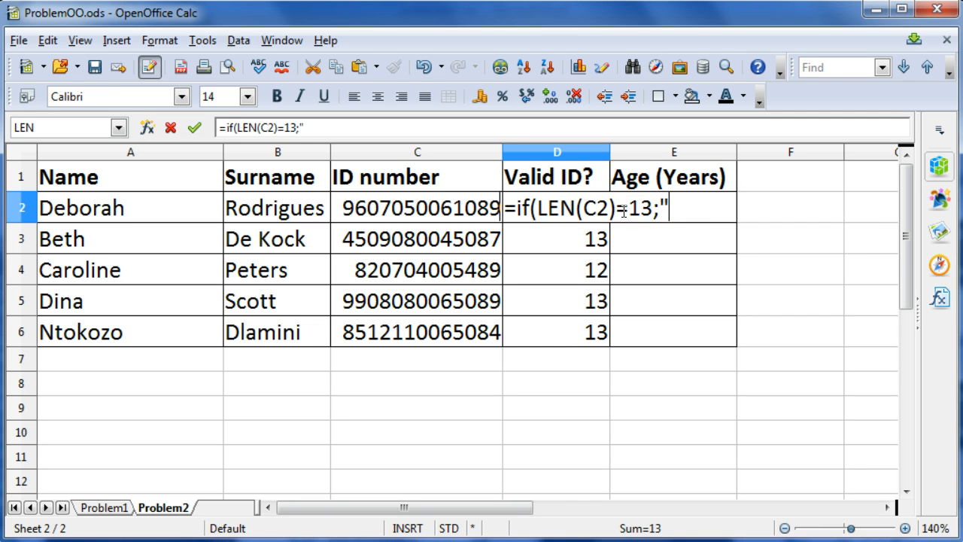
pyautogui.write('l')
pyautogui.press('BackSpace')
pyautogui.press('BackSpace')
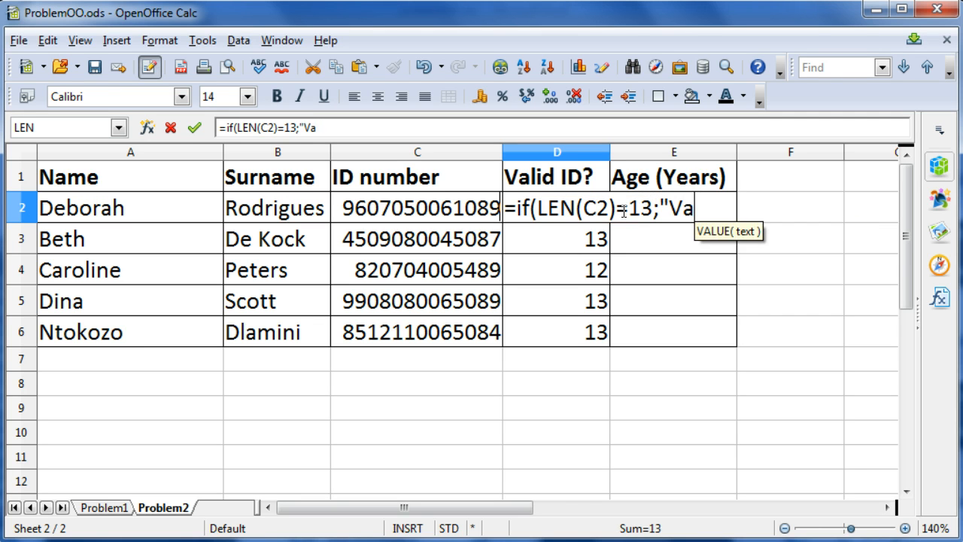
pyautogui.write('lid";')
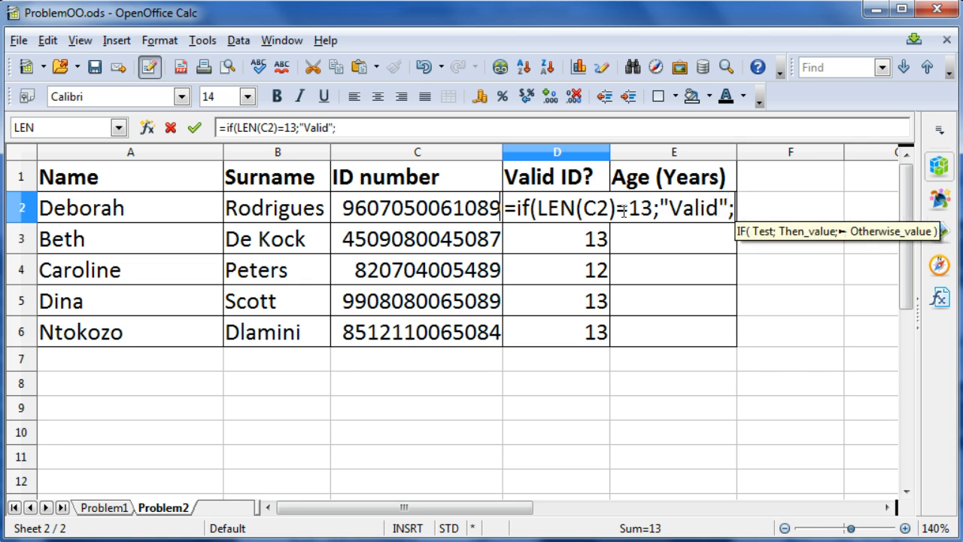
pyautogui.write('"')
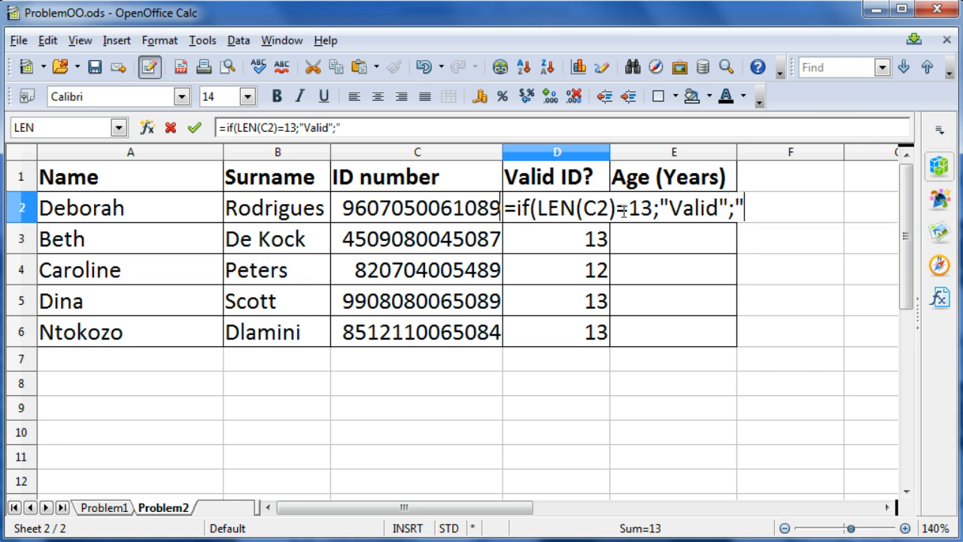
pyautogui.write('N')
pyautogui.press('BackSpace')
pyautogui.write('Inv')
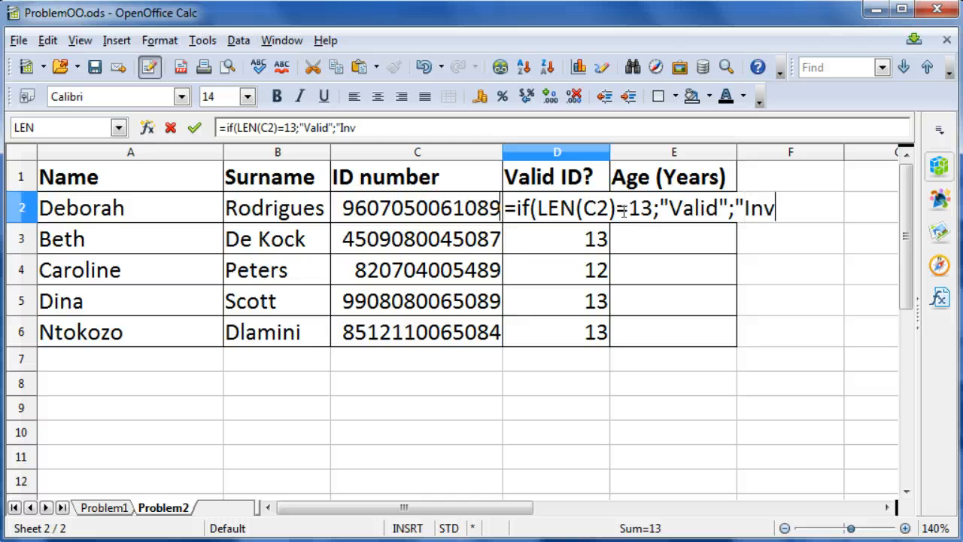
pyautogui.write('alid")')
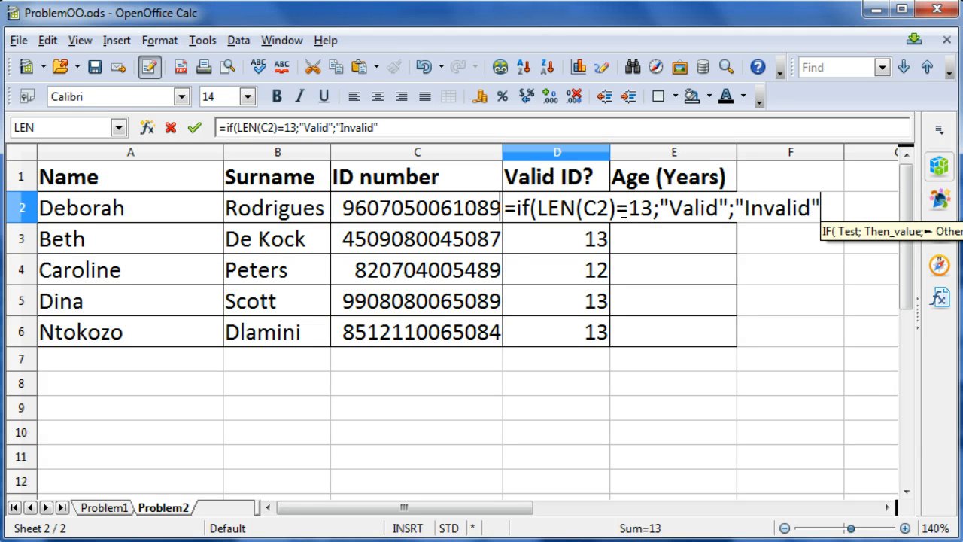
pyautogui.press('Return')
# Fill the validity formula from D2 down to D6 and check the copied formula in D4
pyautogui.click(602, 212)
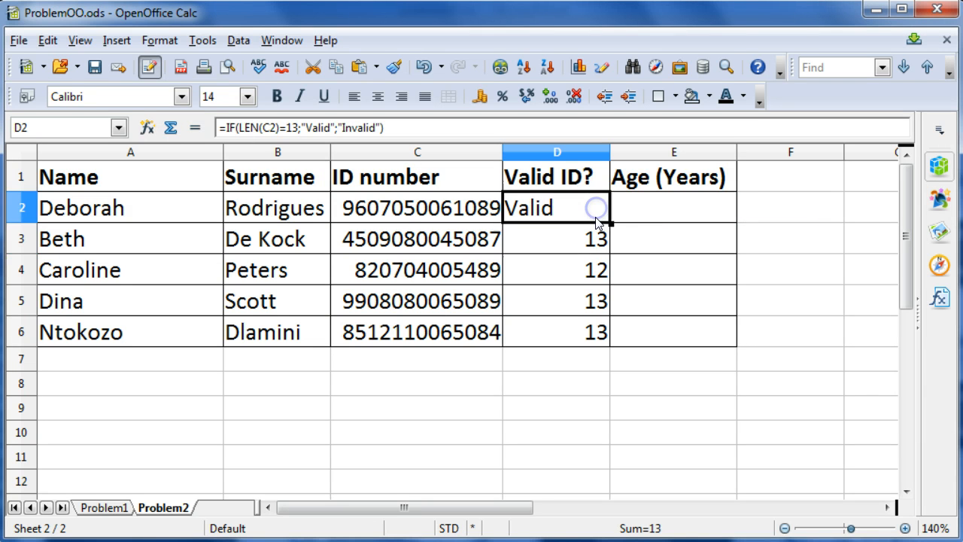
pyautogui.moveTo(609, 222); pyautogui.dragTo(597, 331)
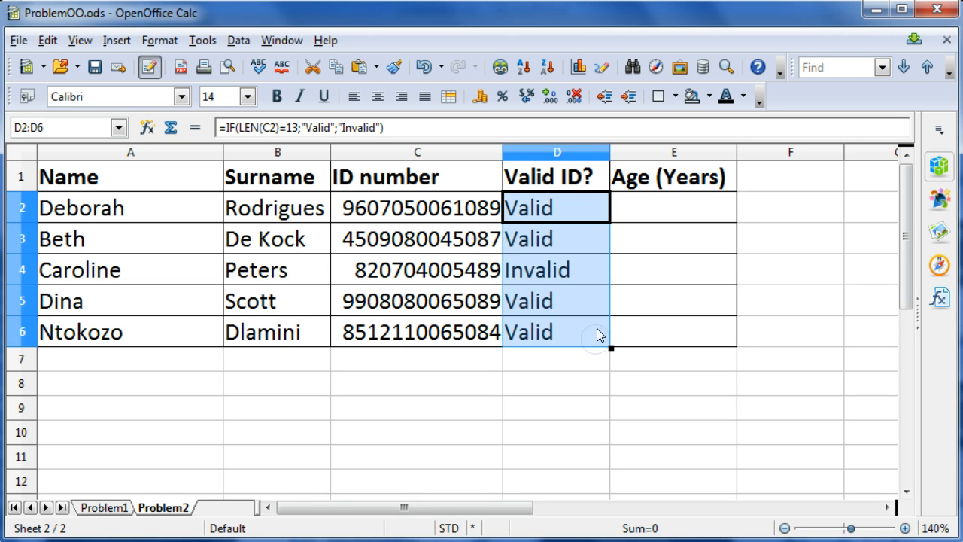
pyautogui.click(563, 270)
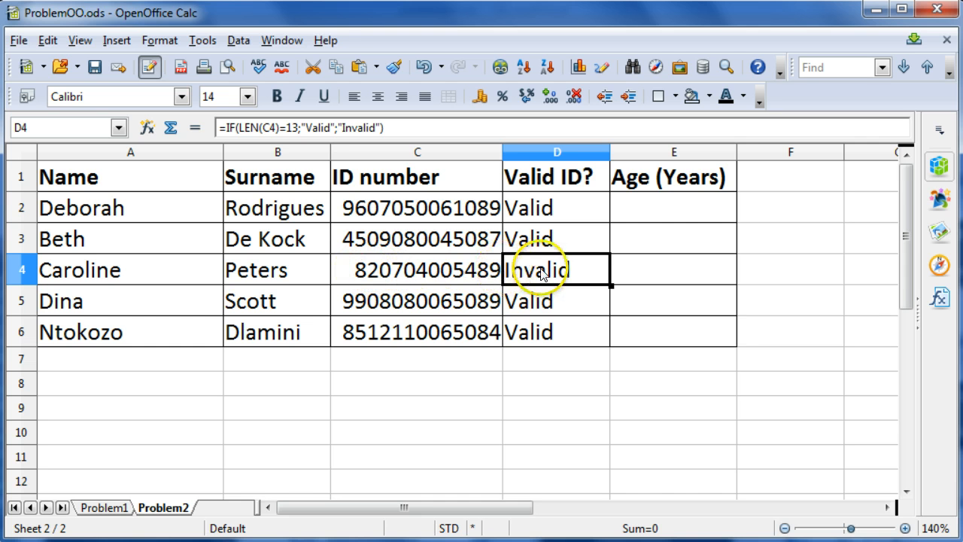
# Enter =YEAR(TODAY()) in E2 under Age (Years) to get the current year
pyautogui.click(633, 217)
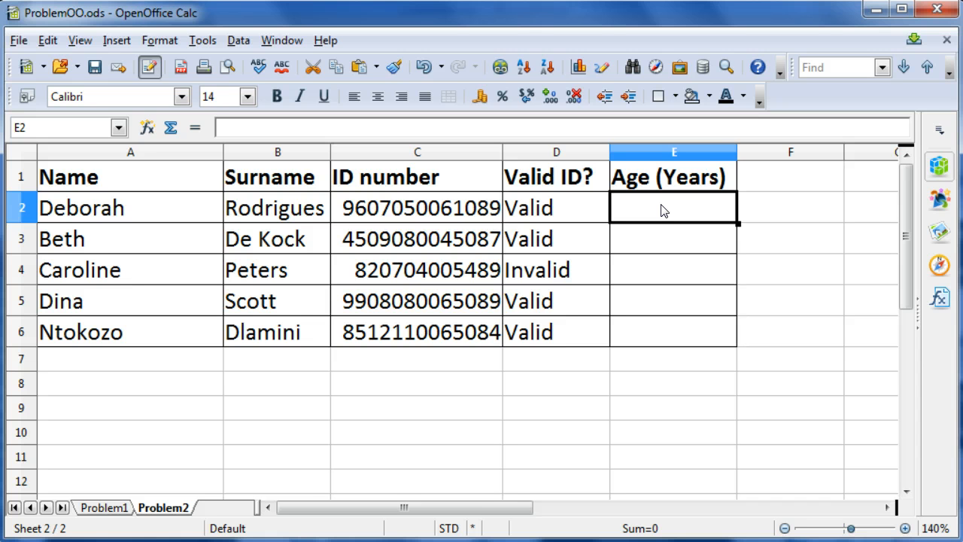
pyautogui.write('=')
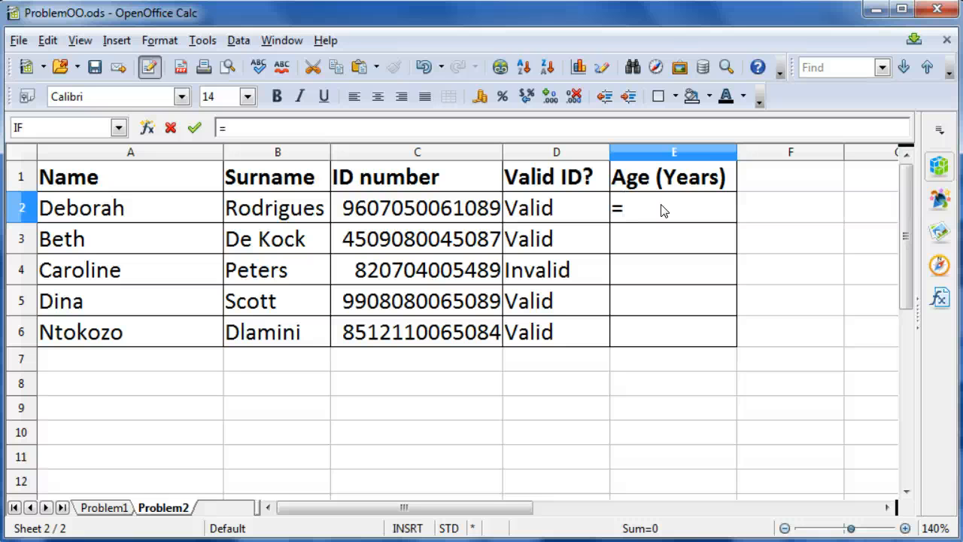
pyautogui.write('year')
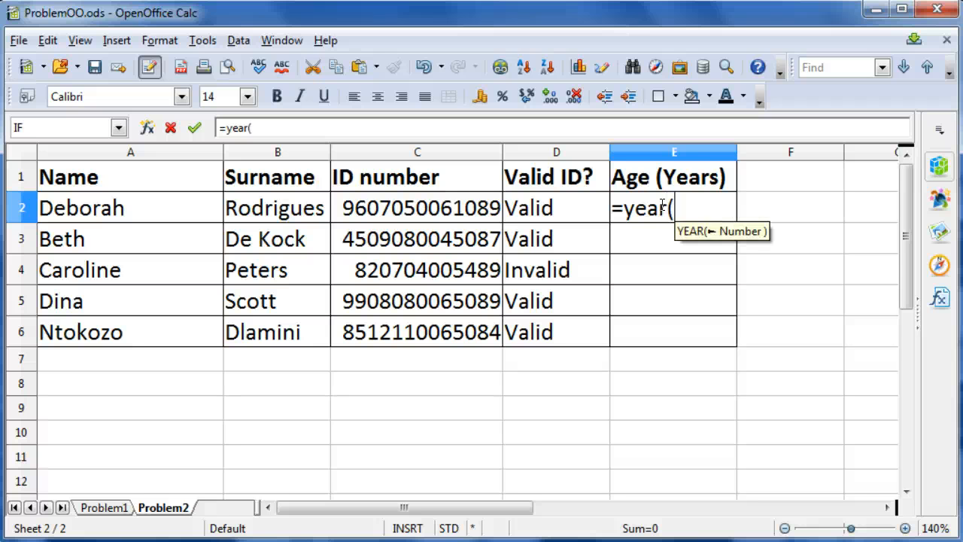
pyautogui.write('(t')
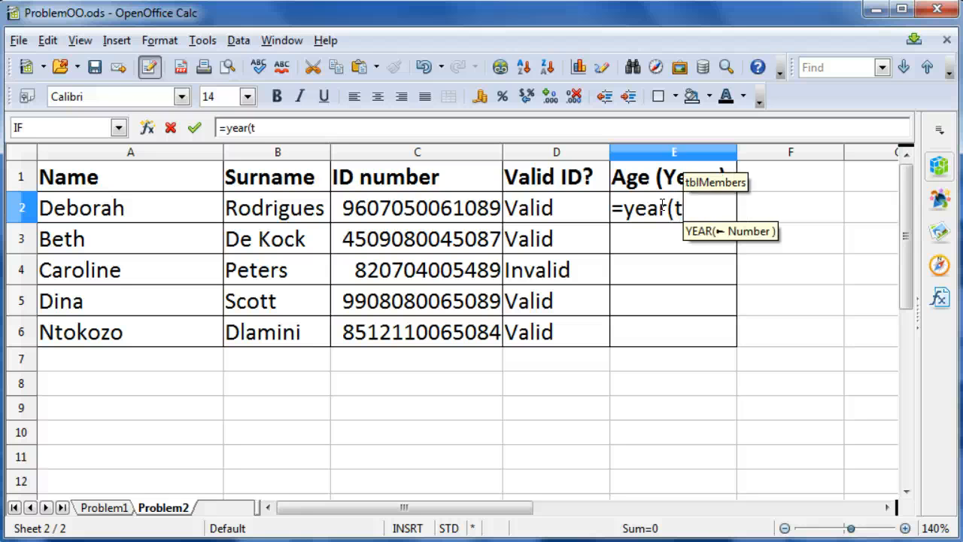
pyautogui.write('oday()')
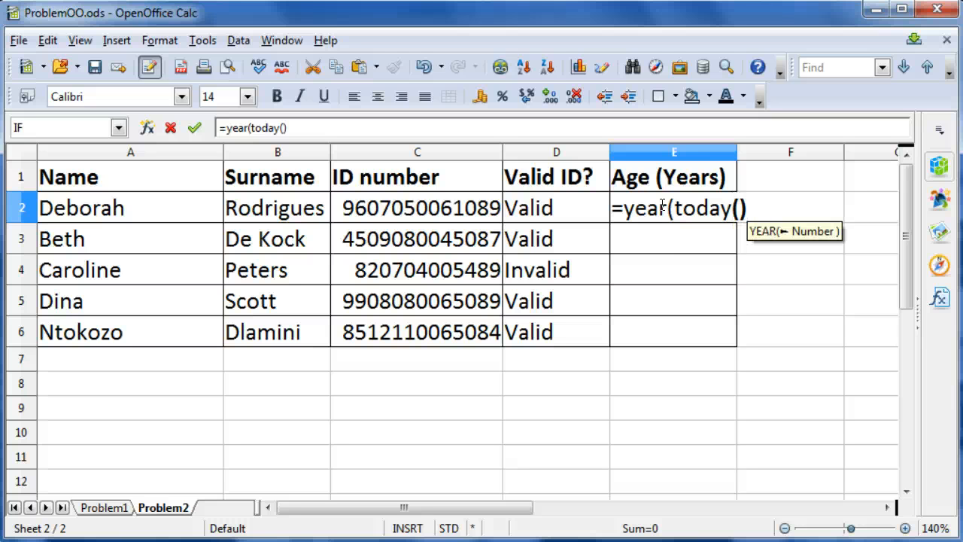
pyautogui.write(')')
pyautogui.press('Return')
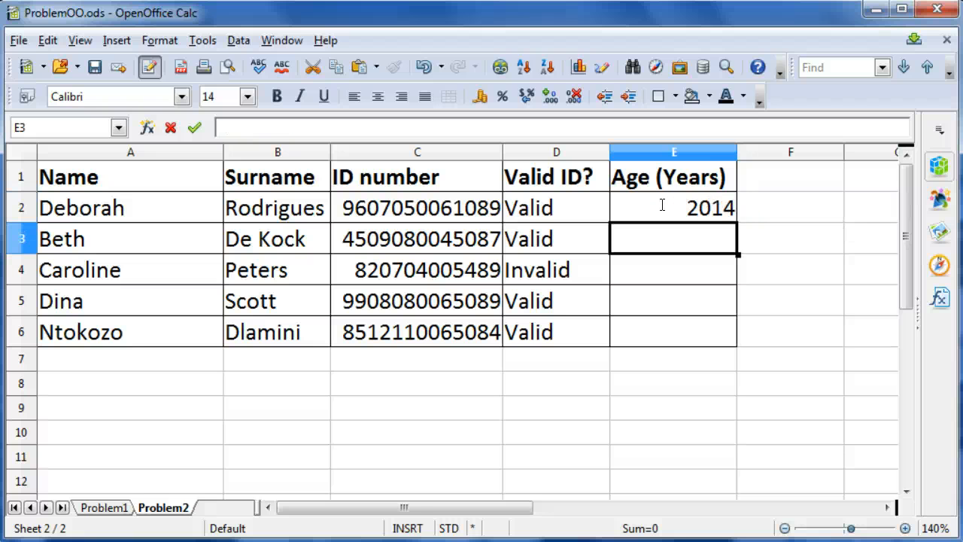
pyautogui.click(662, 205)
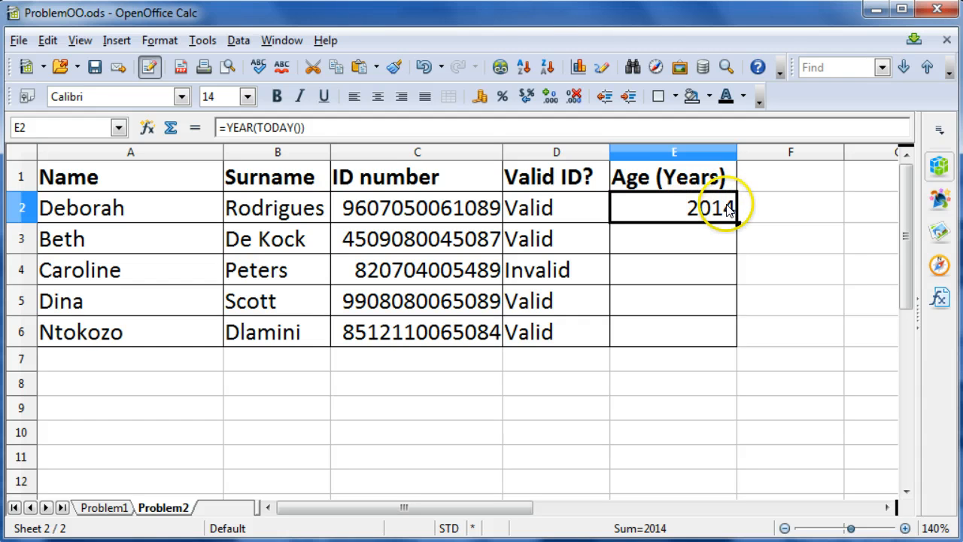
# Replace the contents of F2 with =19&LEFT(C2;2) to build the four-digit birth year from the ID number
pyautogui.click(779, 210)
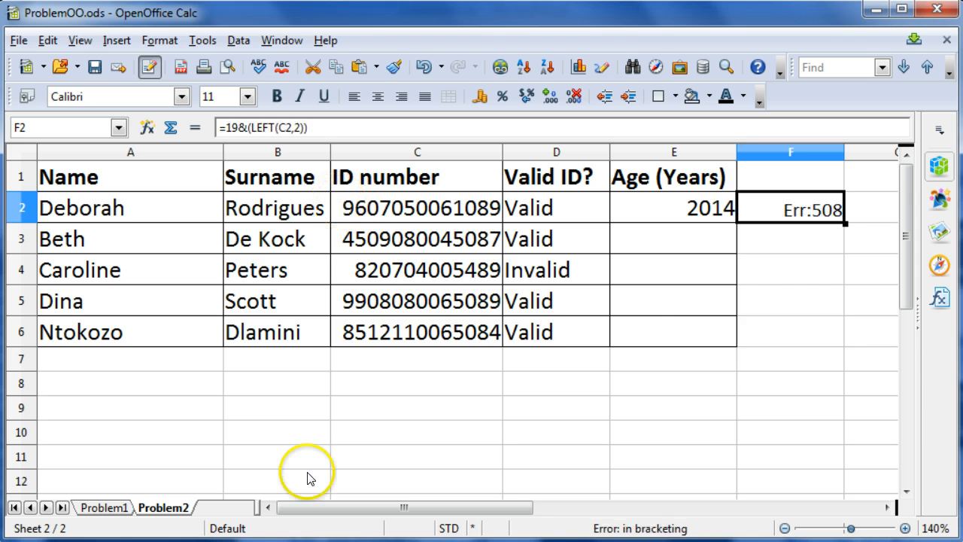
pyautogui.press('Delete')
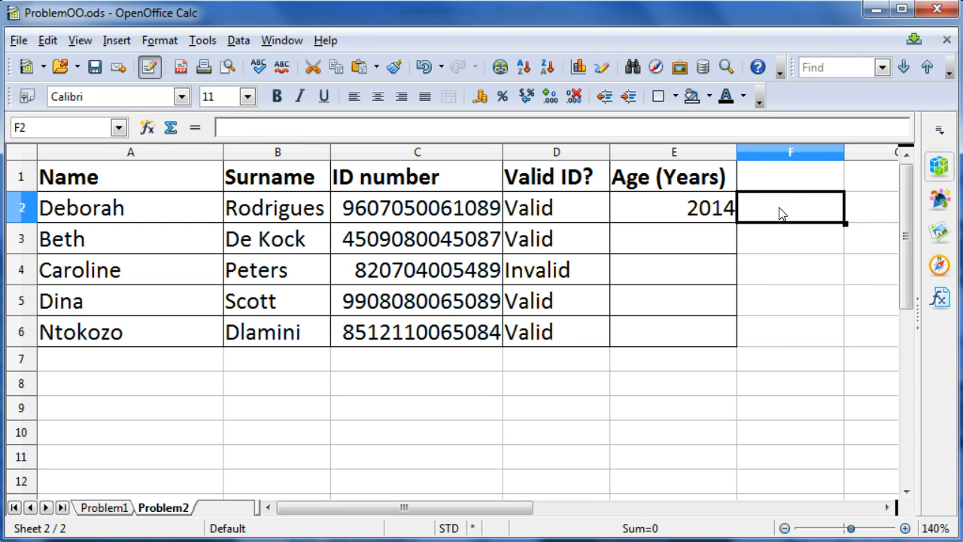
pyautogui.write('=19')
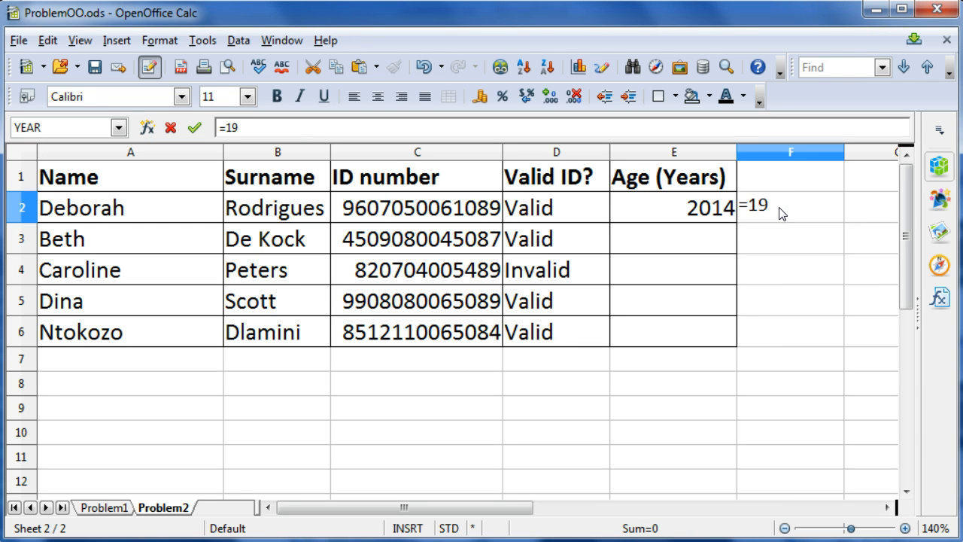
pyautogui.write('&left')
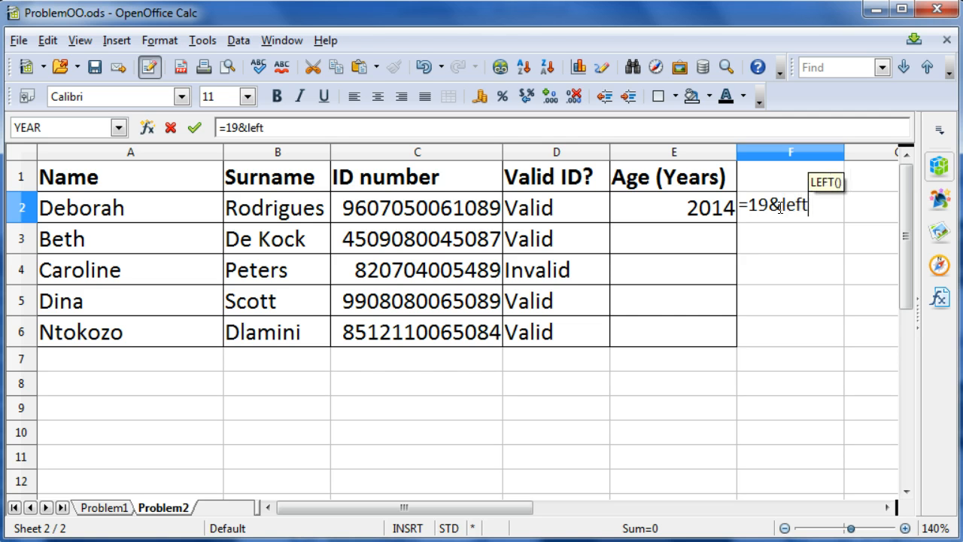
pyautogui.write('(')
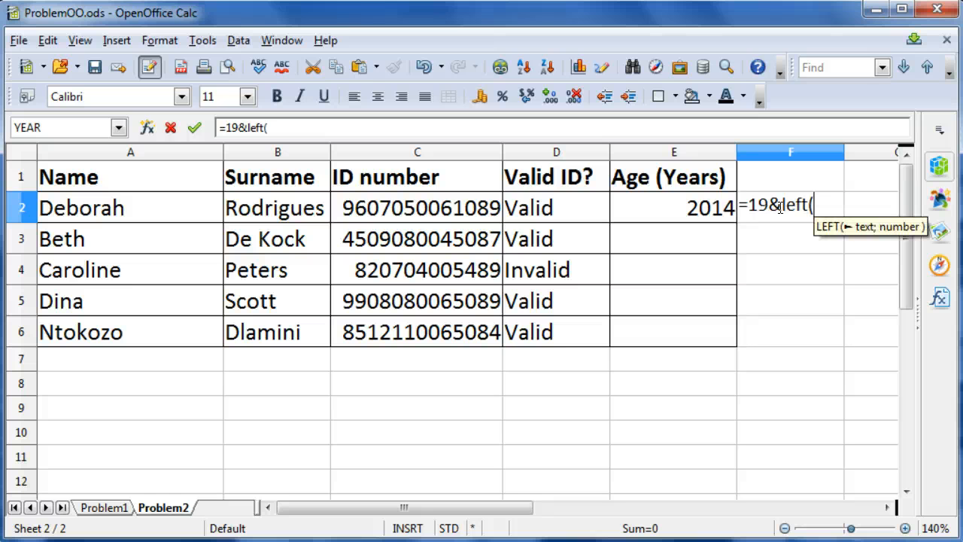
pyautogui.click(425, 208)
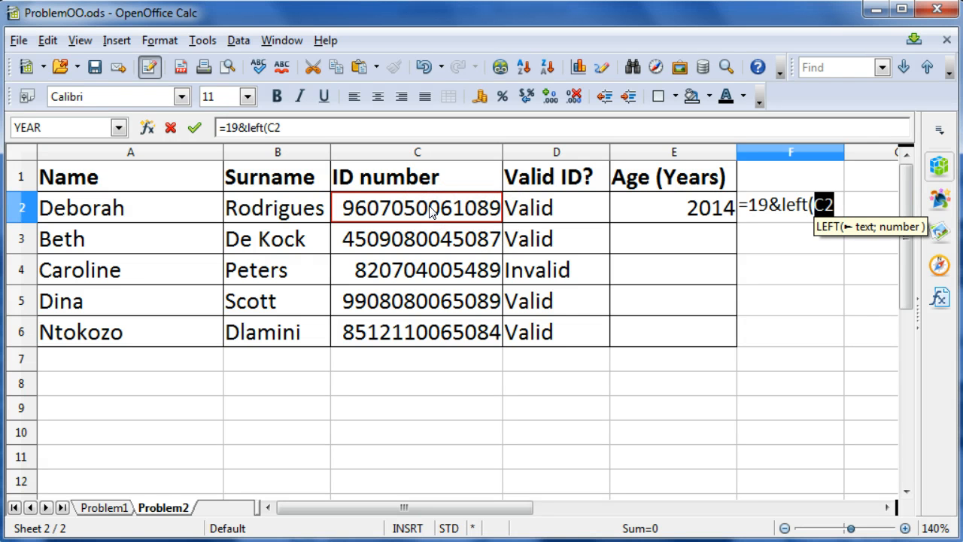
pyautogui.write(';')
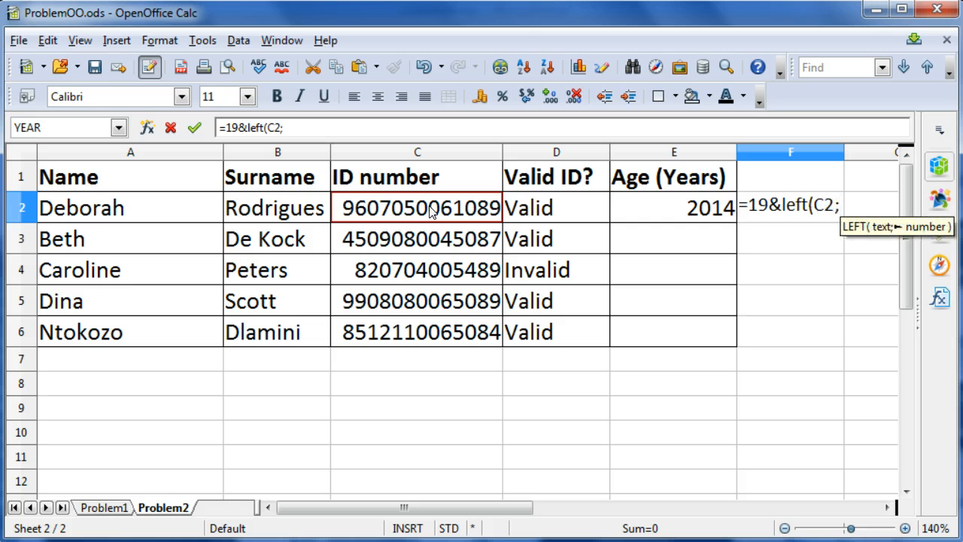
pyautogui.write('2)')
pyautogui.press('Return')
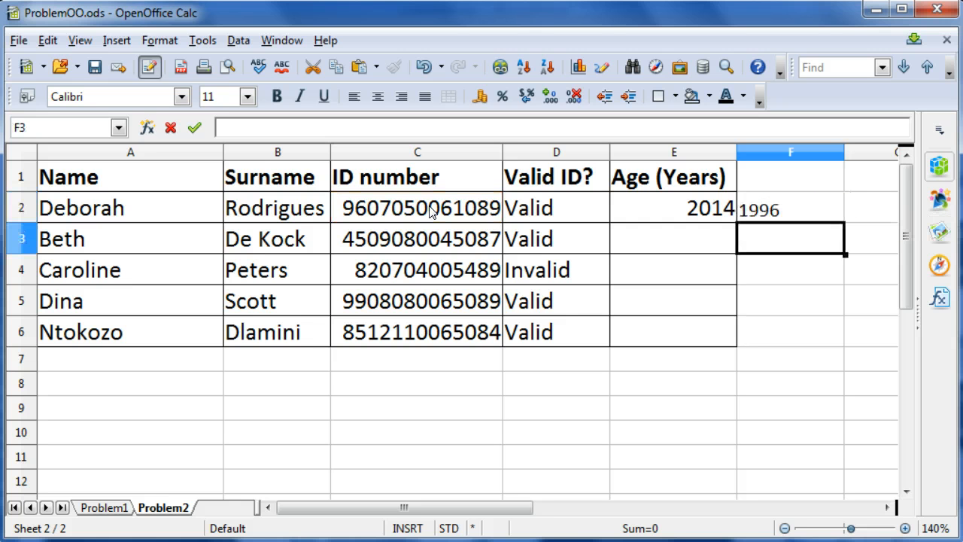
# Clear the trial birth-year formula from F2, keeping the default content types selected for deletion
pyautogui.press('Up')
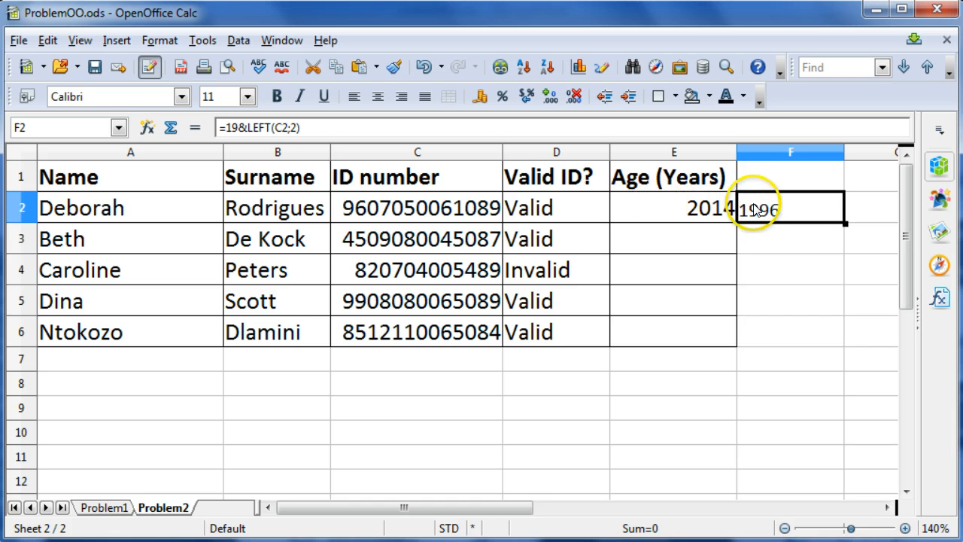
pyautogui.press('BackSpace')
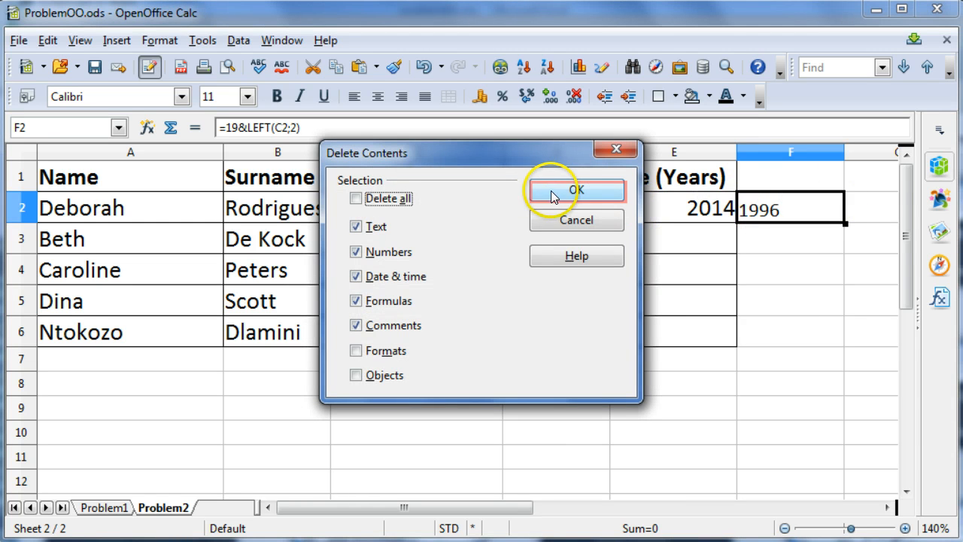
pyautogui.click(575, 191)
# Extend the formula in E2 to =YEAR(TODAY())-(19&LEFT(C2;2)) so it subtracts the birth year from the current year
pyautogui.click(690, 211)
pyautogui.doubleClick(692, 209)
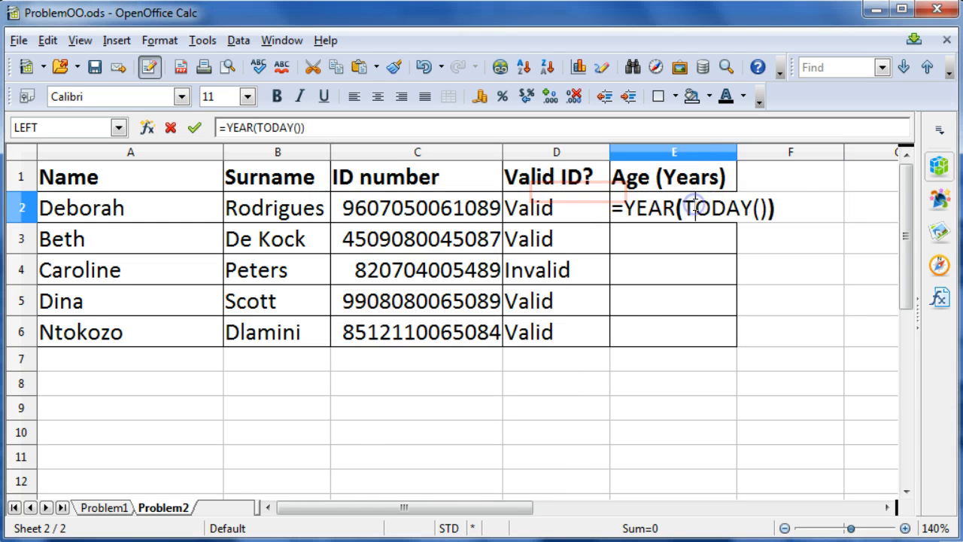
pyautogui.click(783, 207)
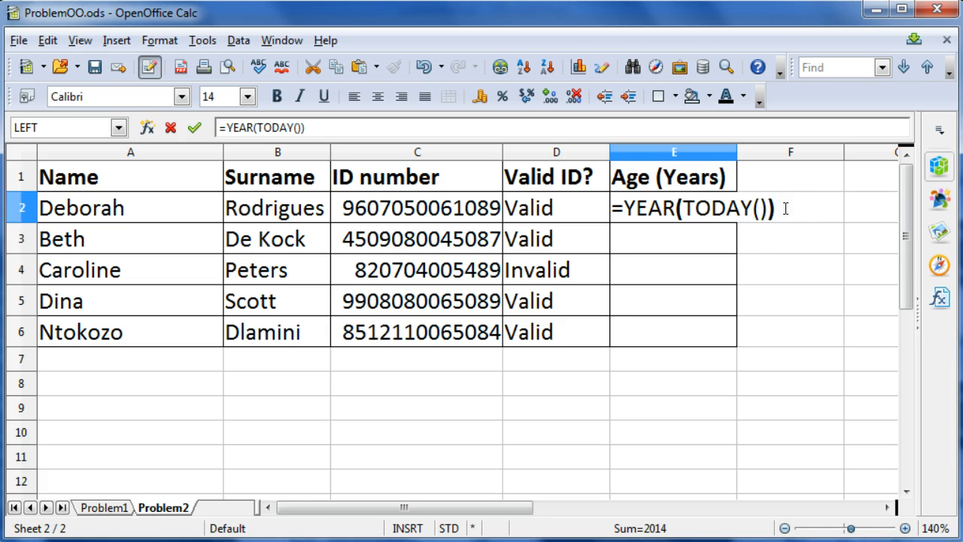
pyautogui.click(785, 208)
pyautogui.write('-')
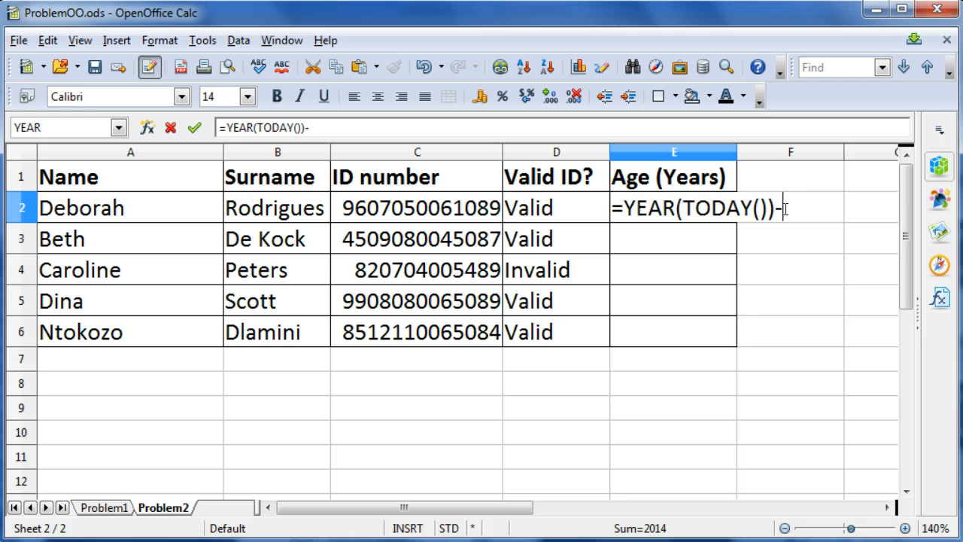
pyautogui.write('(19')
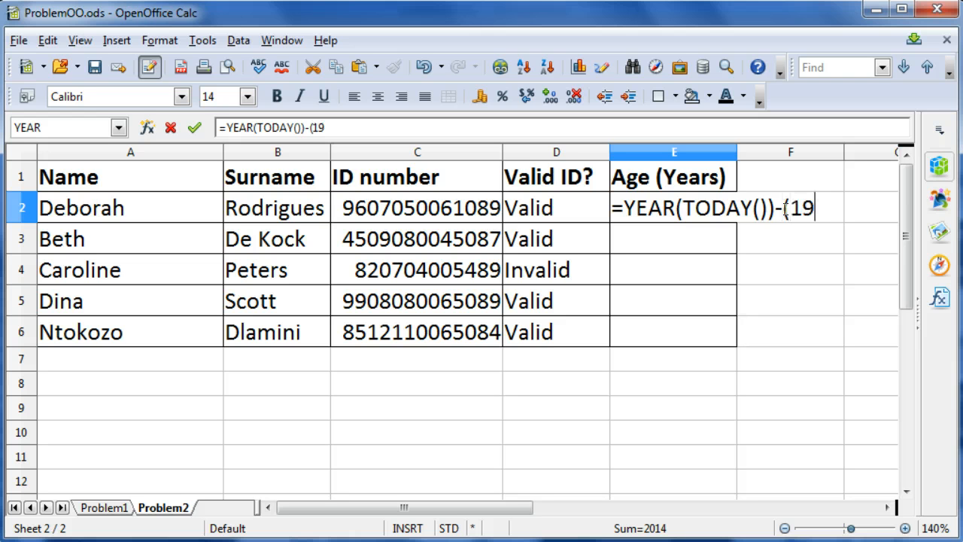
pyautogui.write('&left(')
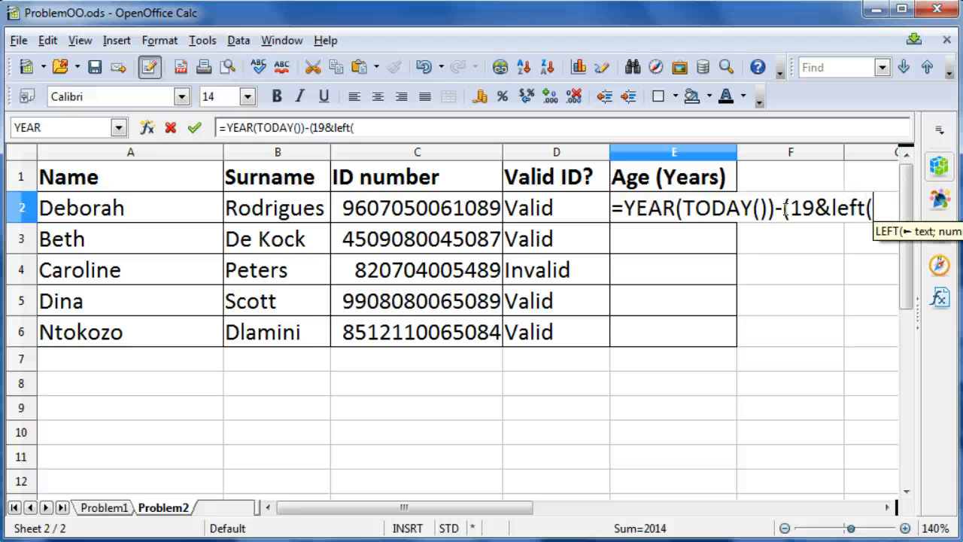
pyautogui.click(431, 208)
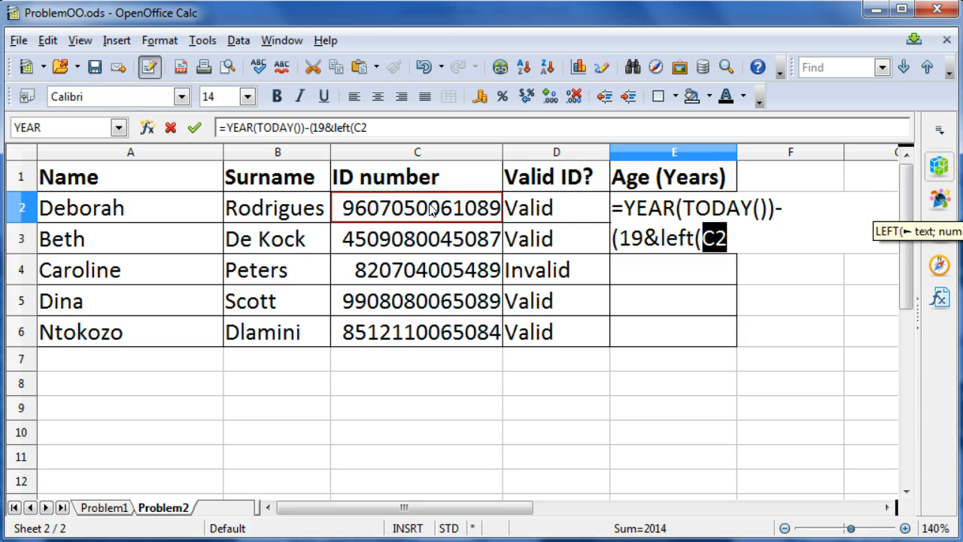
pyautogui.write(';2))')
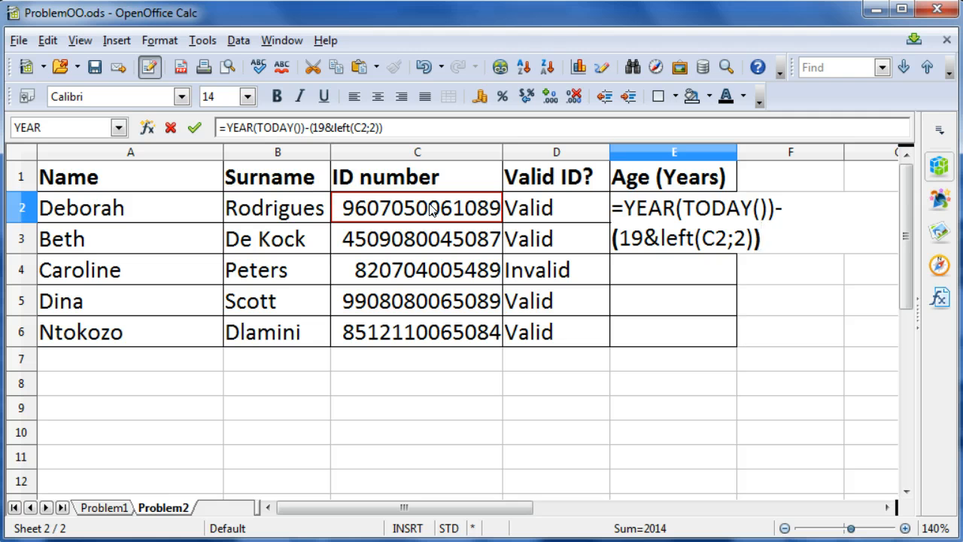
pyautogui.press('Return')
# Fill the age formula from E2 down to E6 for the remaining people
pyautogui.click(701, 213)
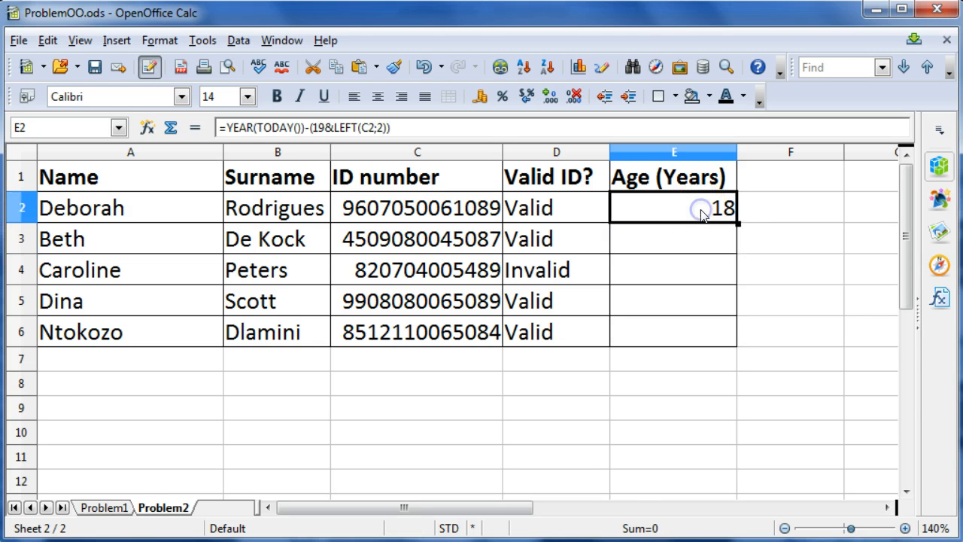
pyautogui.moveTo(737, 222); pyautogui.dragTo(731, 339)
pyautogui.click(785, 349)
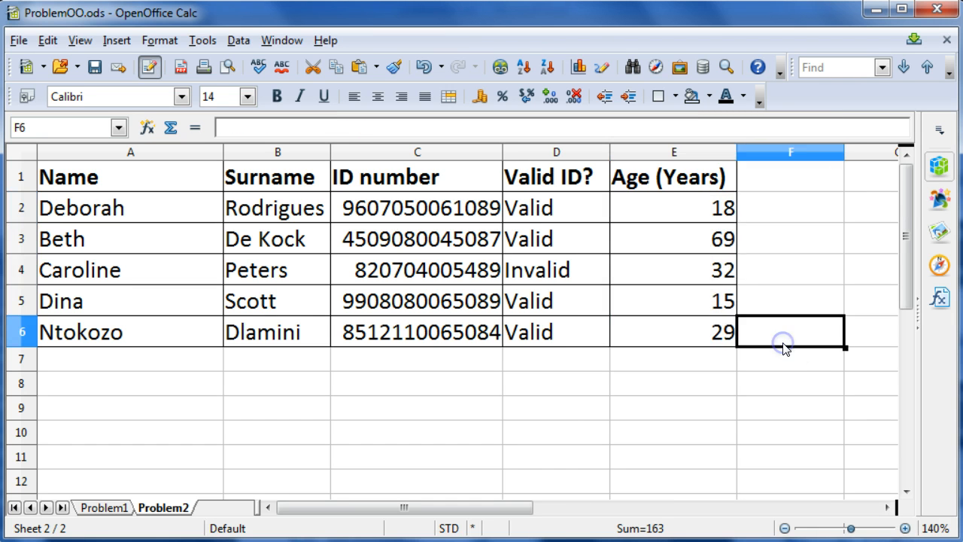